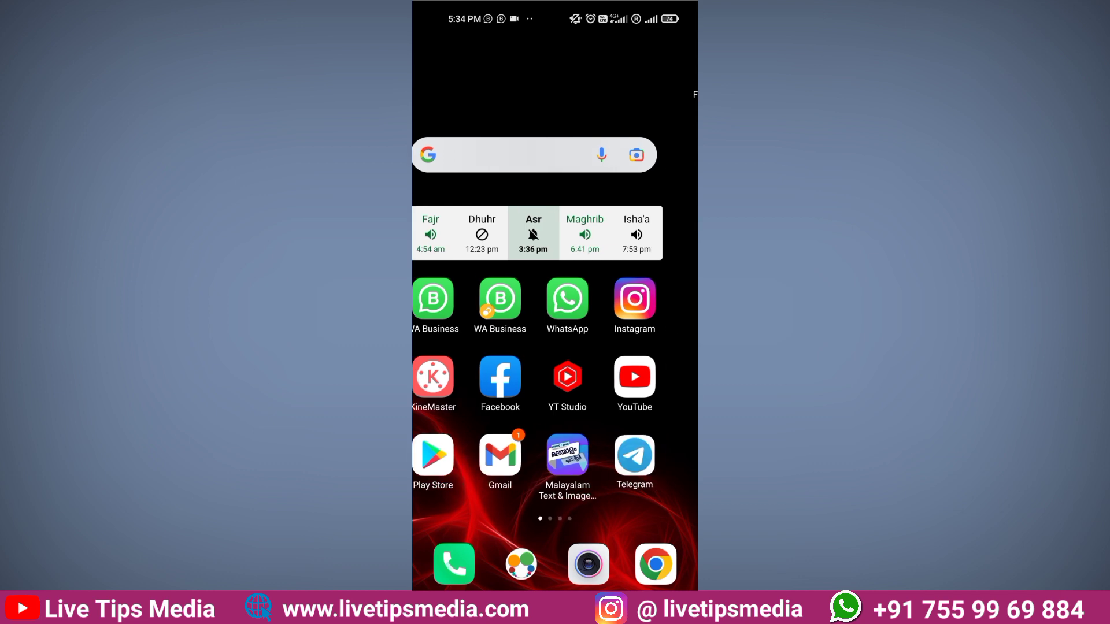
# Swipe to the second home page and pull down the full quick settings shade.
pyautogui.moveTo(635, 347)
pyautogui.mouseDown()
pyautogui.moveTo(462, 346)
pyautogui.moveTo(636, 347)
pyautogui.mouseUp()
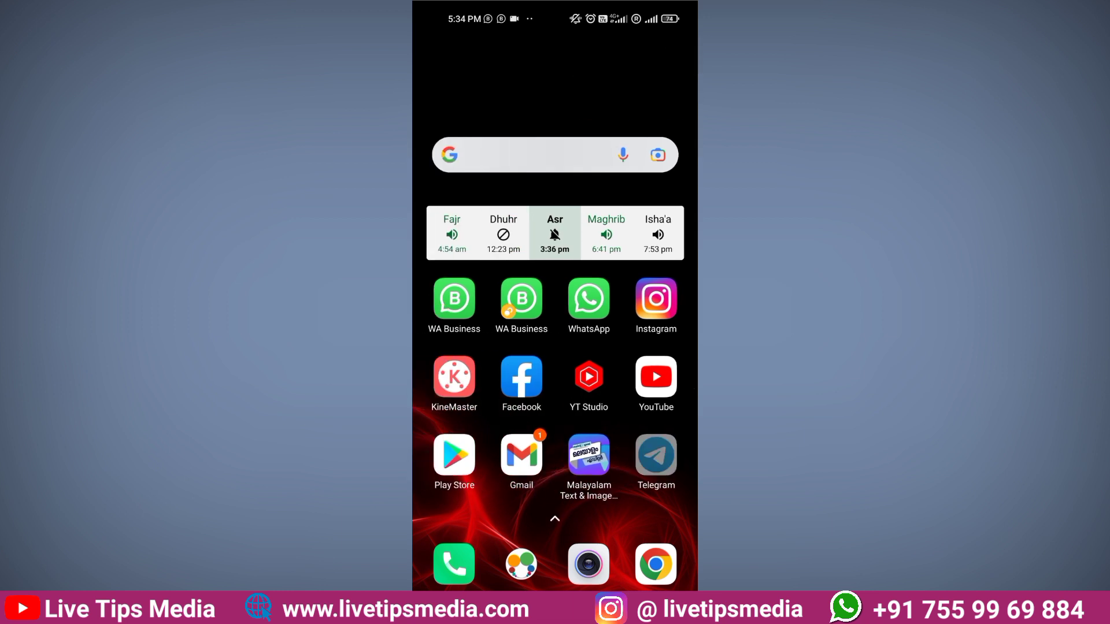
pyautogui.moveTo(635, 347); pyautogui.dragTo(463, 347)
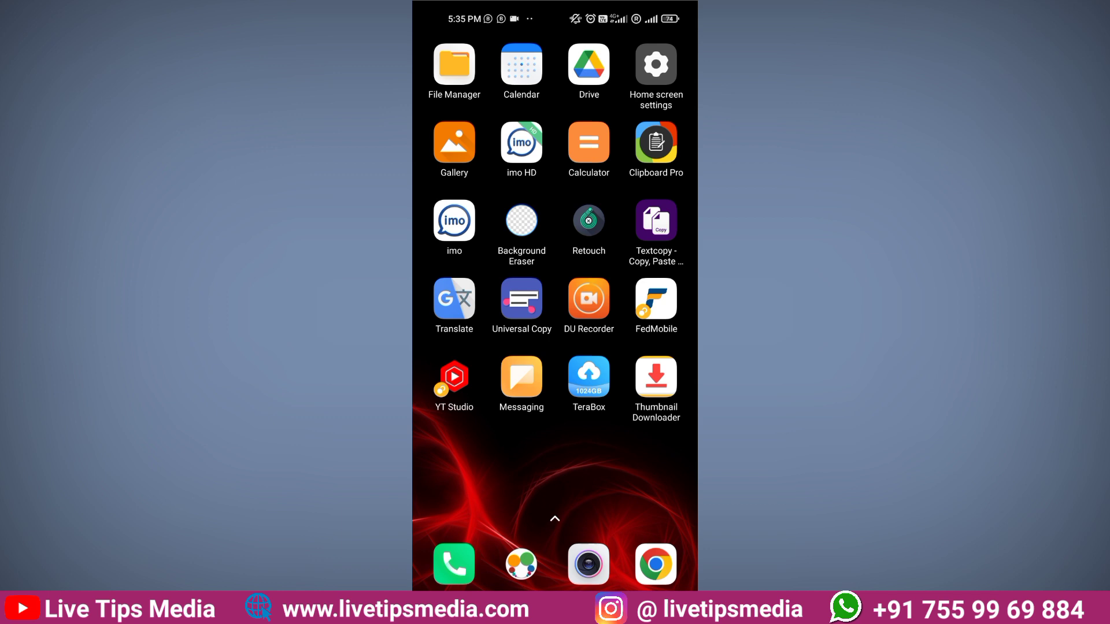
pyautogui.moveTo(555, 6); pyautogui.dragTo(555, 289)
pyautogui.moveTo(555, 174); pyautogui.dragTo(555, 405)
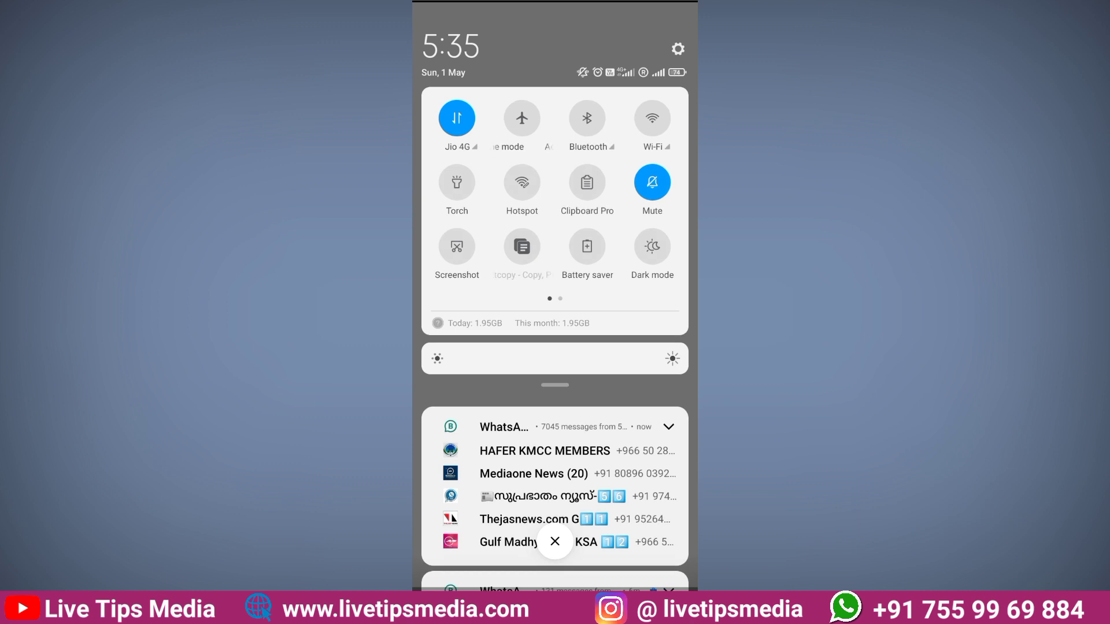
# Search Settings for 'Sheduled power' using the English keyboard.
pyautogui.click(678, 49)
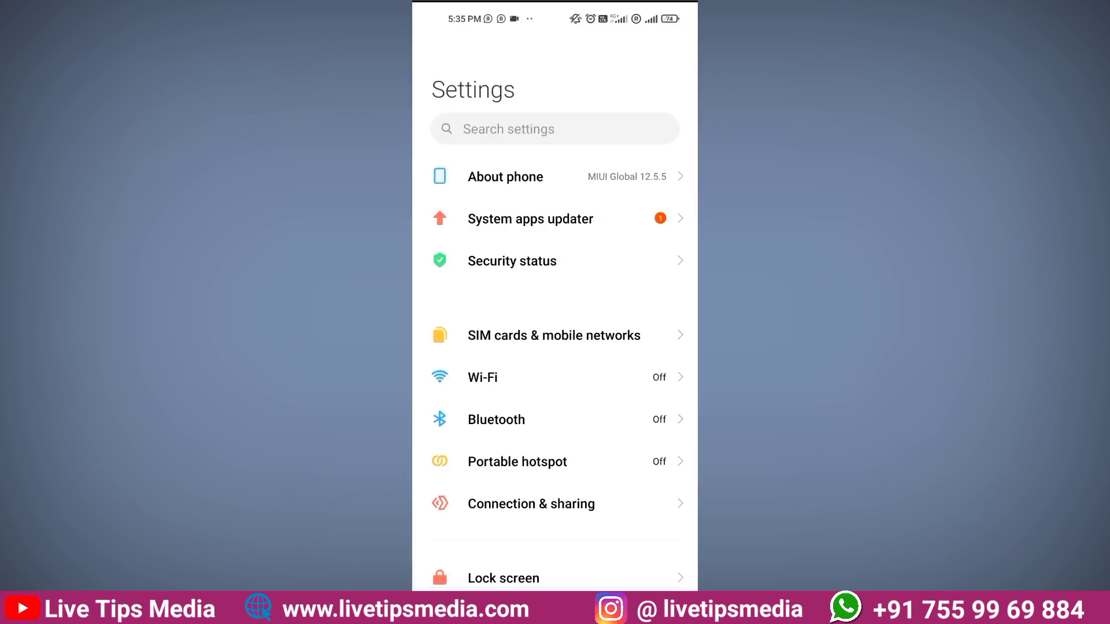
pyautogui.click(555, 129)
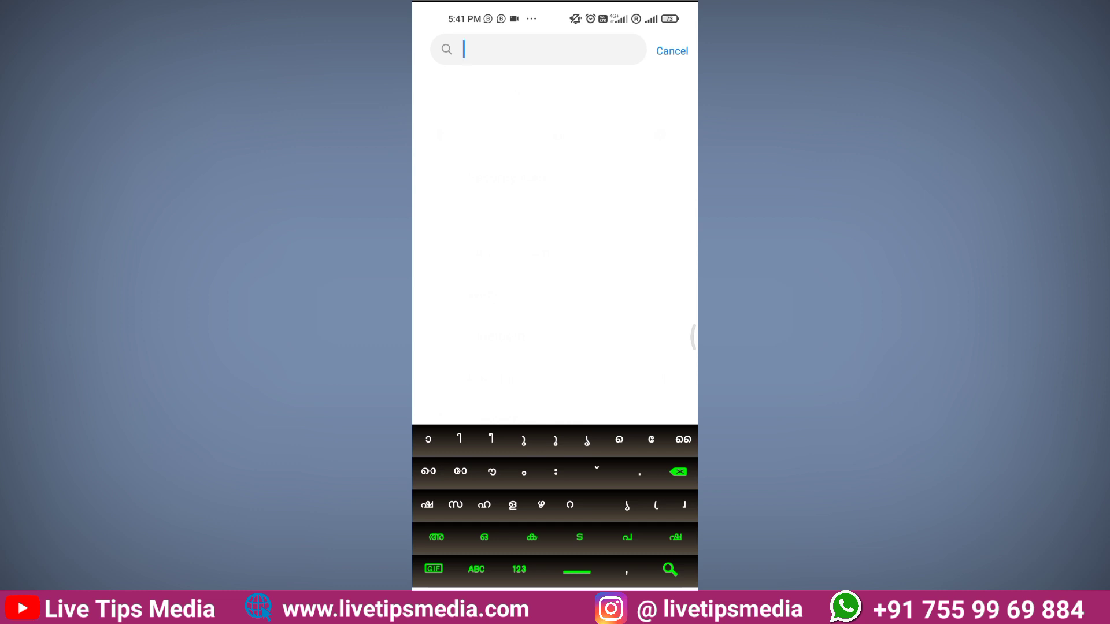
pyautogui.click(476, 569)
pyautogui.write('Sh')
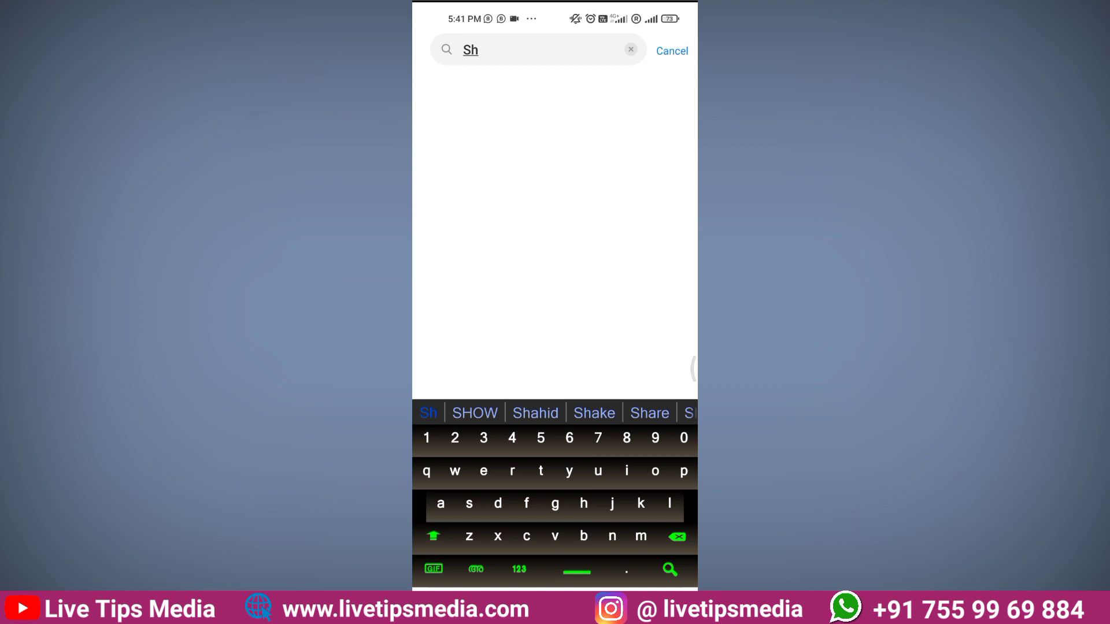
pyautogui.write('edul')
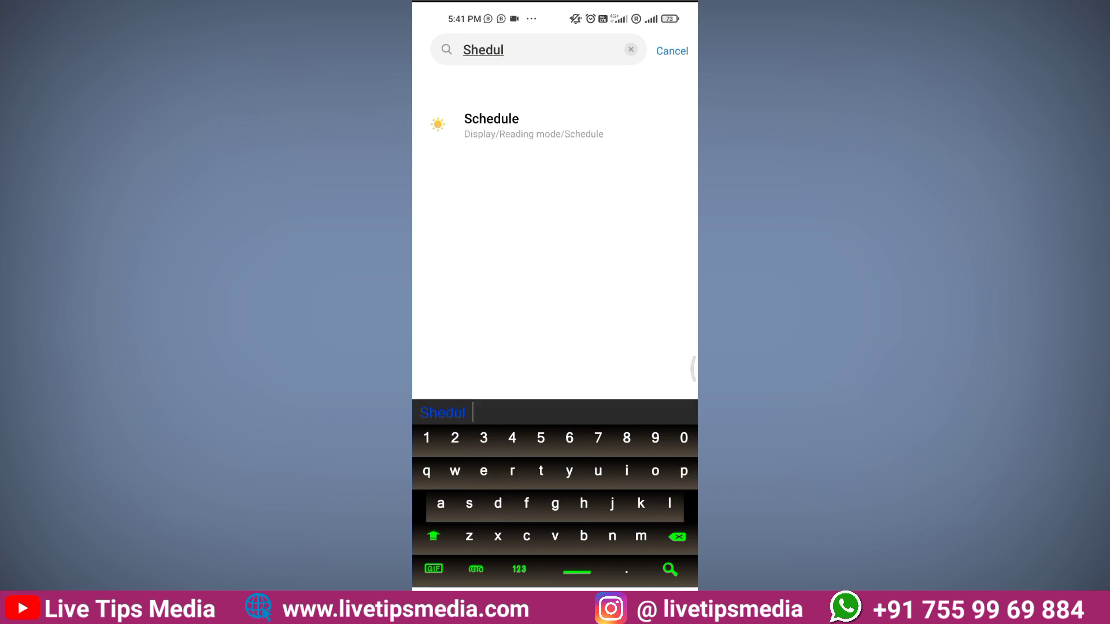
pyautogui.write('ed ')
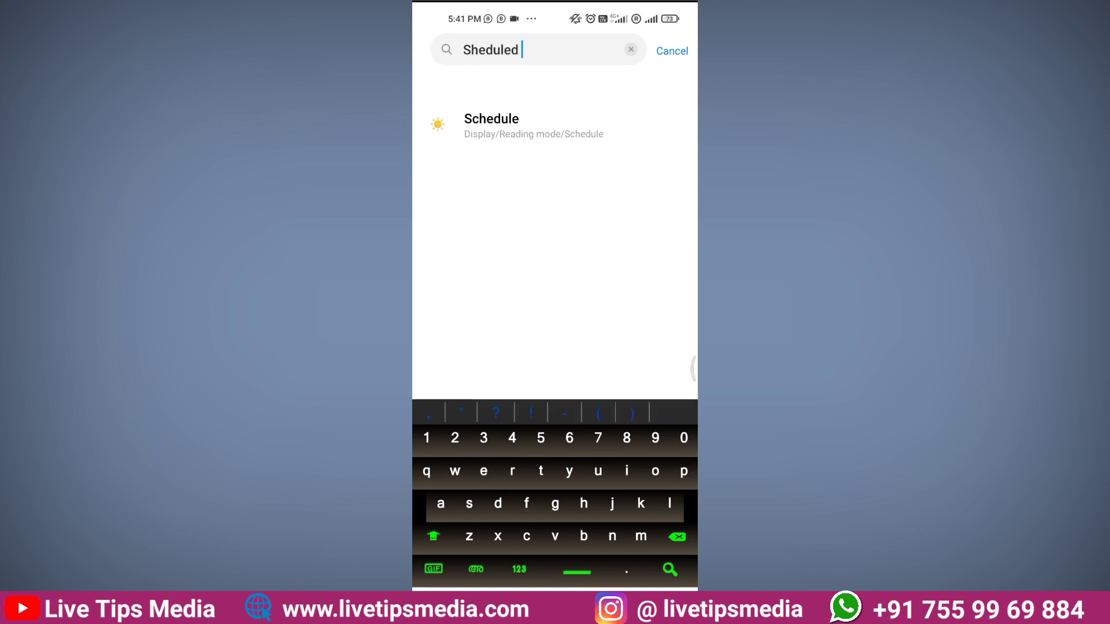
pyautogui.write('power')
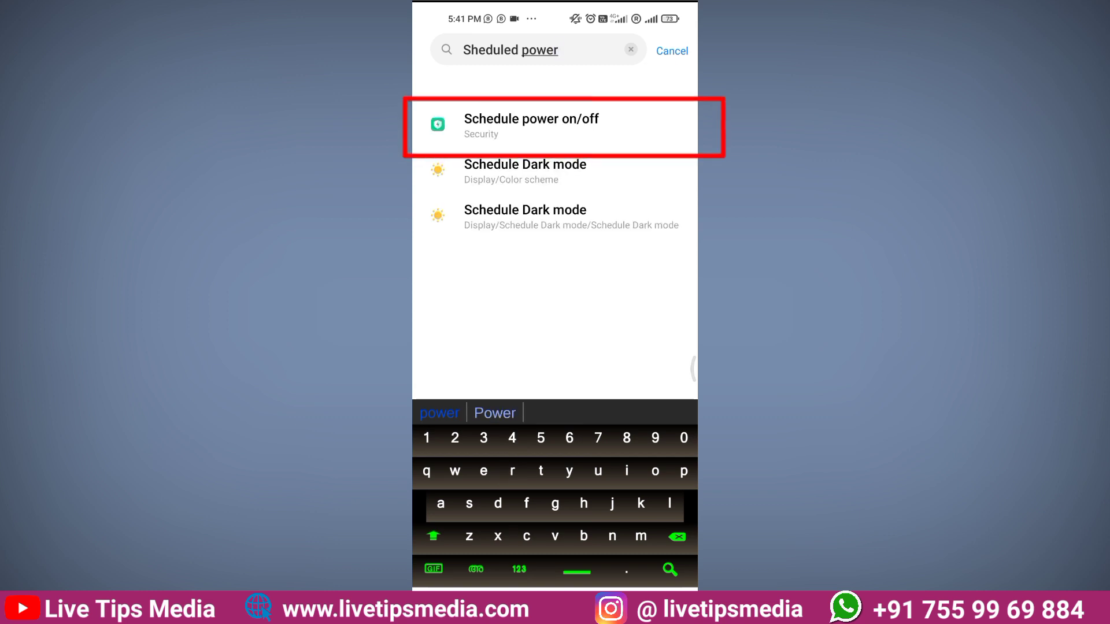
# Open Schedule power on/off and set the power-off time to 0:00.
pyautogui.click(530, 124)
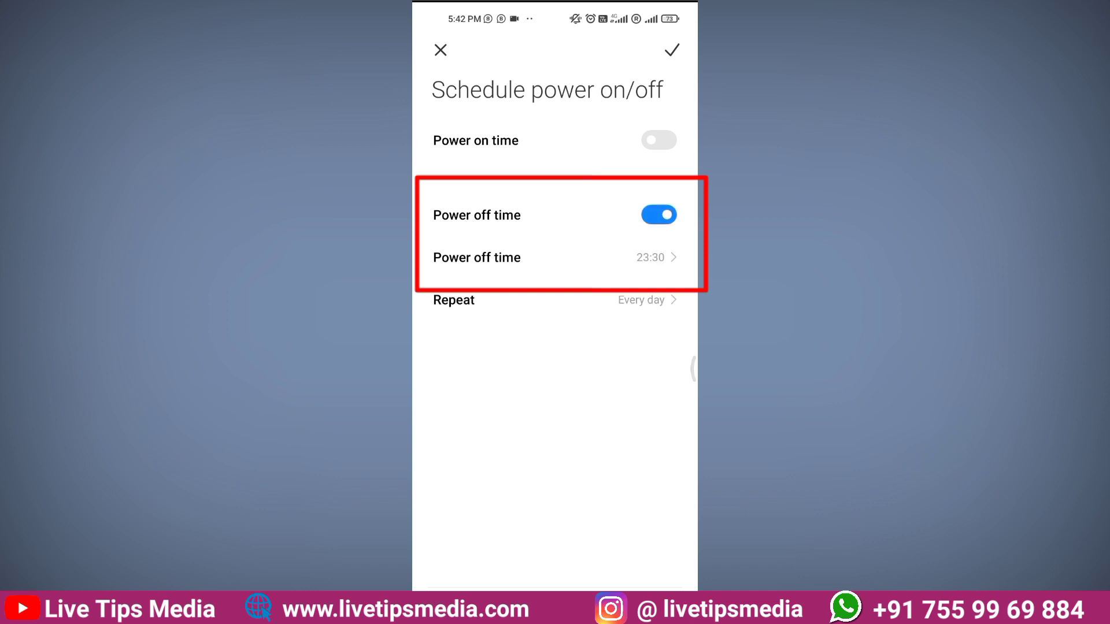
pyautogui.click(520, 257)
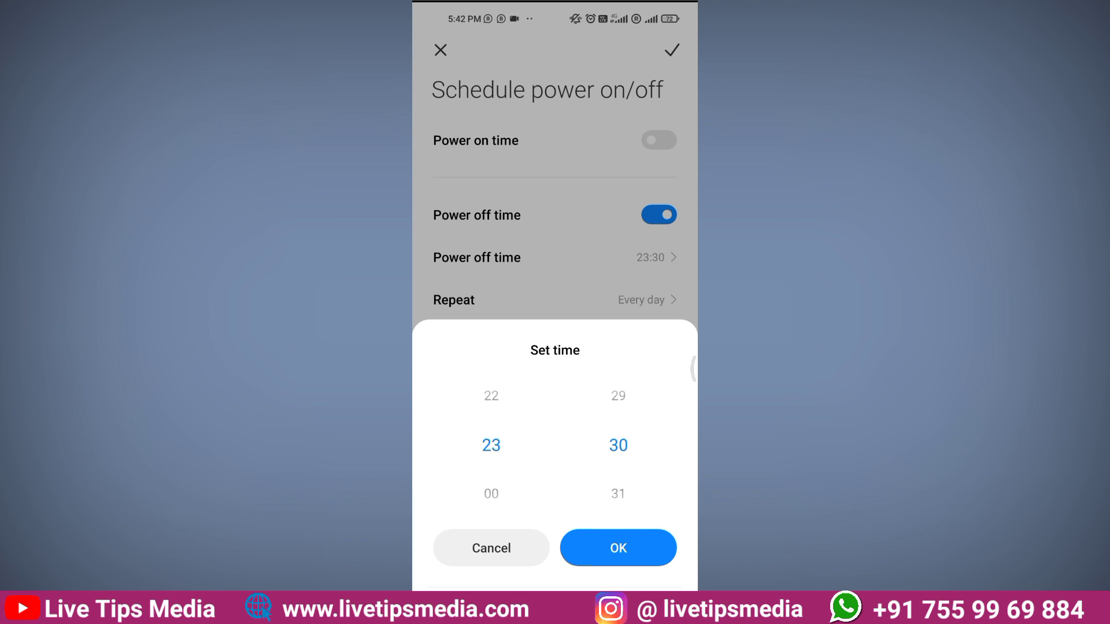
pyautogui.scroll(-1, 491, 445)
pyautogui.scroll(-2, 619, 445)
pyautogui.scroll(-2, 618, 445)
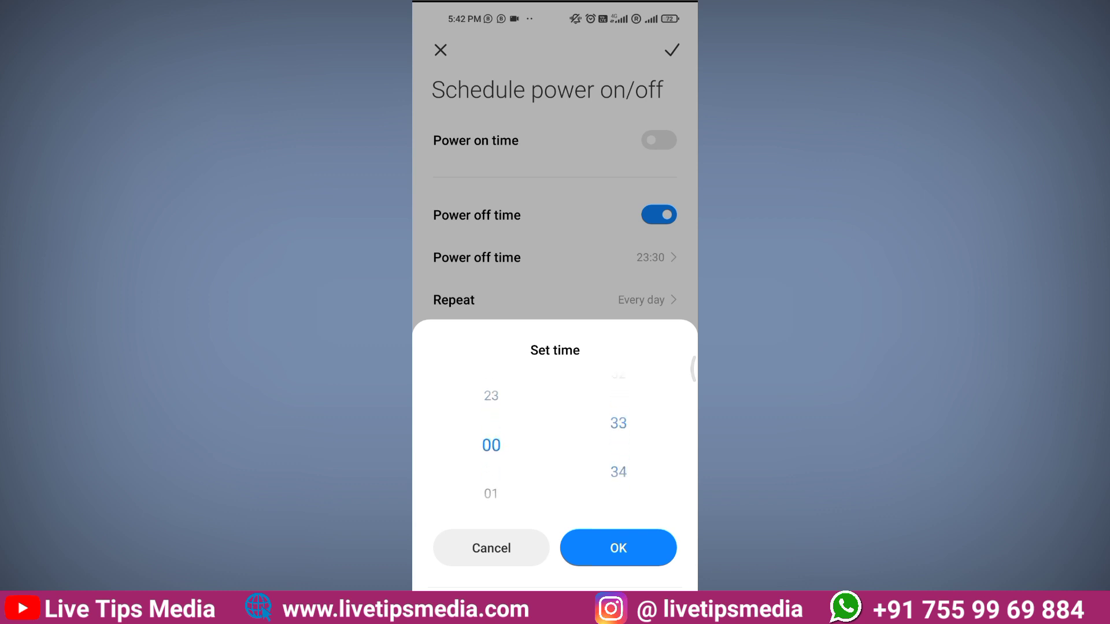
pyautogui.scroll(-1, 618, 445)
pyautogui.scroll(-3, 618, 445)
pyautogui.scroll(-5, 619, 444)
pyautogui.scroll(-2, 618, 445)
pyautogui.scroll(-3, 618, 445)
pyautogui.scroll(-4, 618, 445)
pyautogui.scroll(-3, 619, 445)
pyautogui.scroll(-1, 618, 445)
pyautogui.scroll(-1, 619, 445)
pyautogui.scroll(-1, 619, 445)
pyautogui.scroll(-1, 619, 445)
pyautogui.scroll(-1, 618, 445)
pyautogui.scroll(-1, 492, 445)
pyautogui.scroll(1, 491, 445)
pyautogui.click(617, 548)
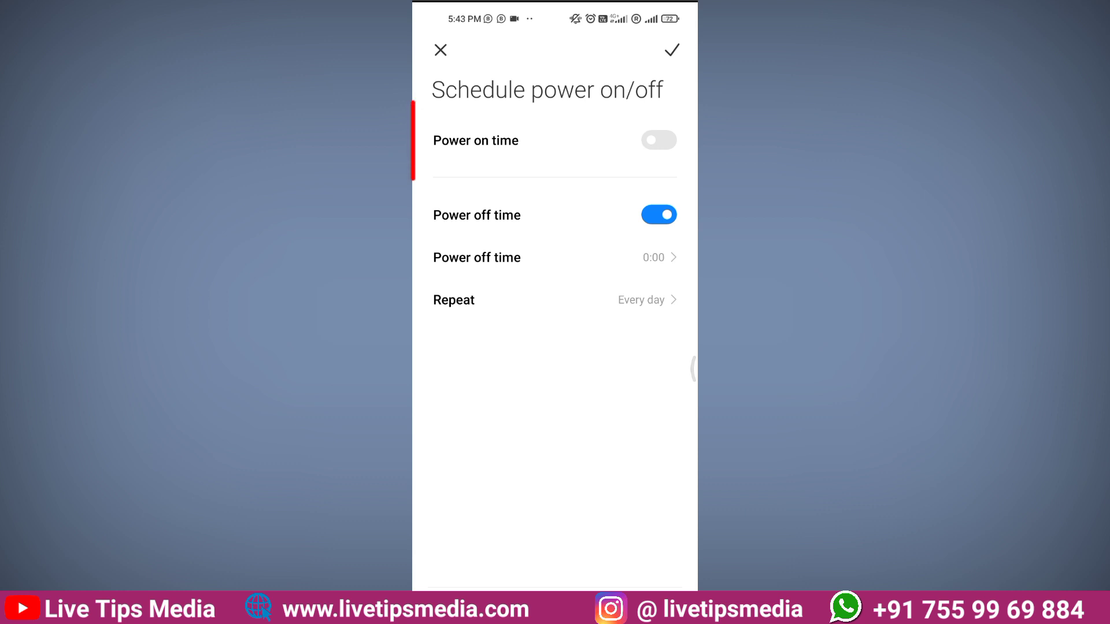
# Enable the scheduled power-on time and set it to 0:05.
pyautogui.click(659, 140)
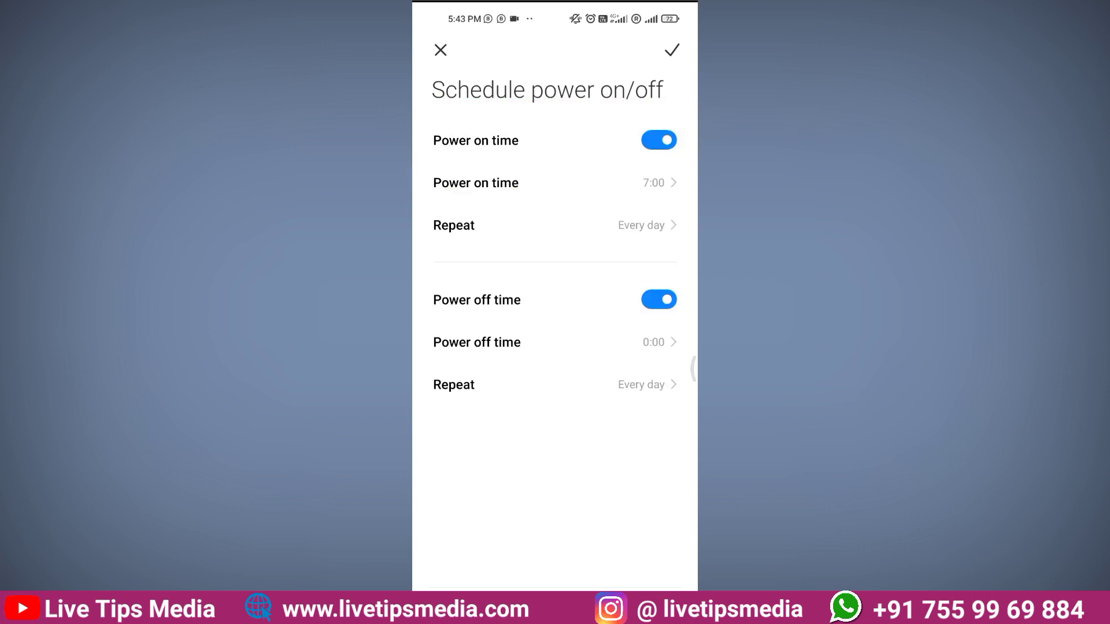
pyautogui.click(653, 182)
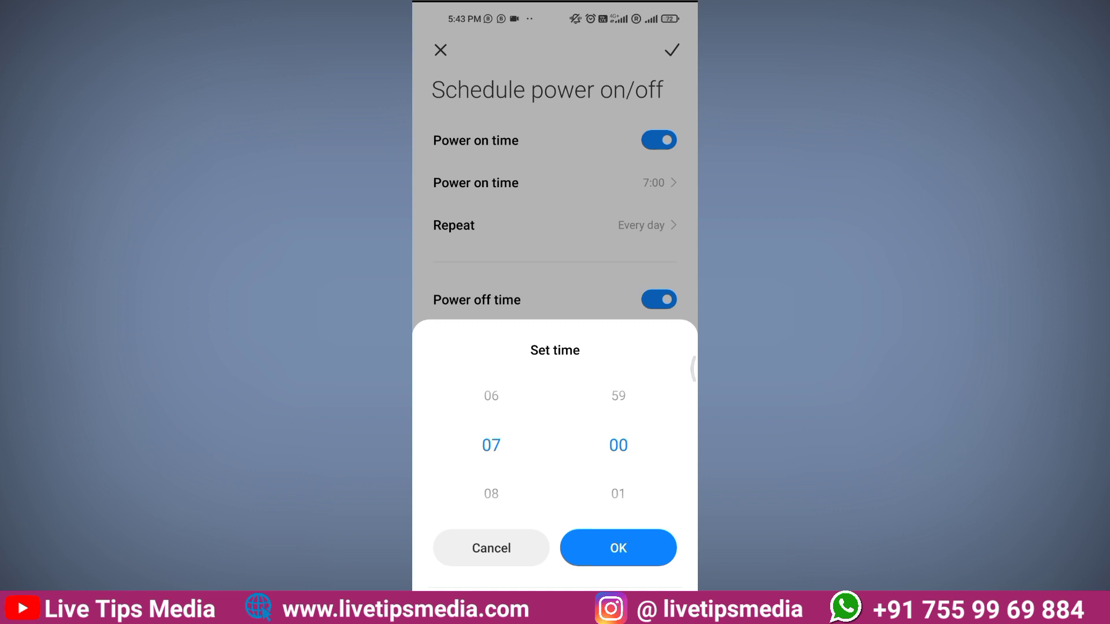
pyautogui.scroll(1, 491, 445)
pyautogui.scroll(1, 491, 445)
pyautogui.scroll(1, 491, 445)
pyautogui.scroll(-1, 491, 445)
pyautogui.moveTo(492, 491); pyautogui.dragTo(492, 399)
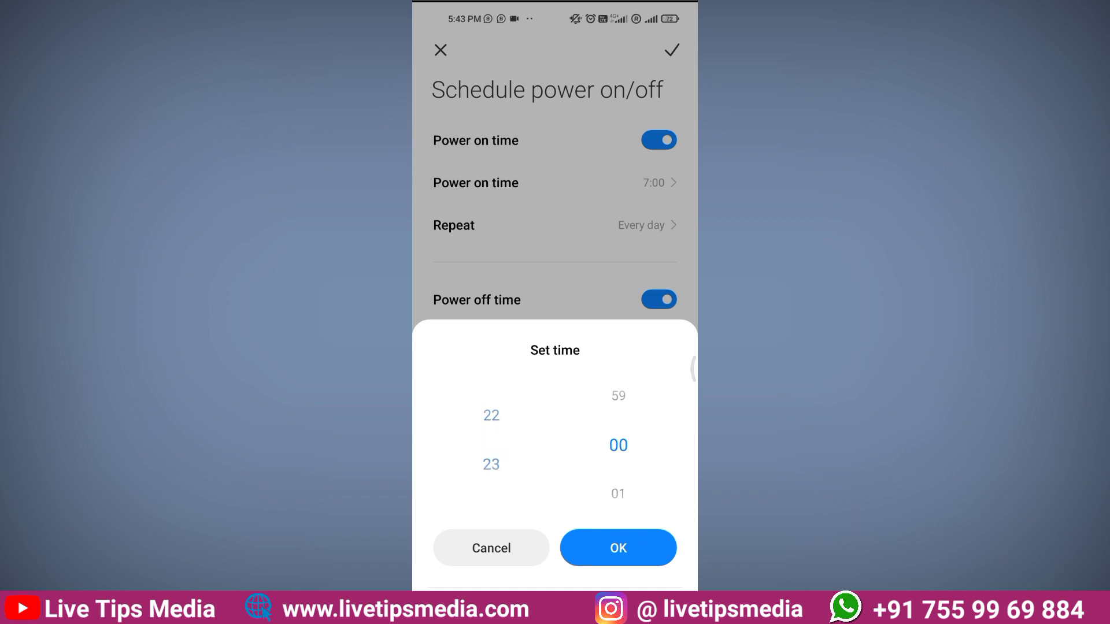
pyautogui.moveTo(492, 485)
pyautogui.mouseDown()
pyautogui.moveTo(491, 399)
pyautogui.moveTo(491, 451)
pyautogui.mouseUp()
pyautogui.moveTo(618, 491); pyautogui.dragTo(618, 404)
pyautogui.moveTo(619, 491)
pyautogui.mouseDown()
pyautogui.moveTo(618, 393)
pyautogui.moveTo(619, 442)
pyautogui.mouseUp()
pyautogui.moveTo(618, 399)
pyautogui.mouseDown()
pyautogui.moveTo(619, 497)
pyautogui.moveTo(619, 448)
pyautogui.mouseUp()
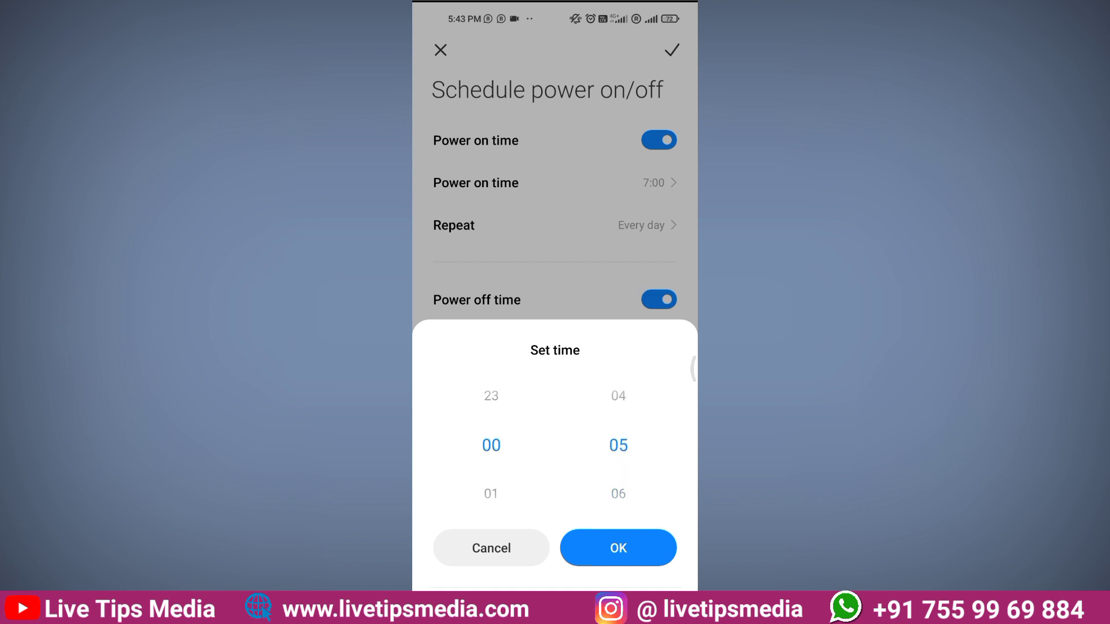
pyautogui.click(618, 548)
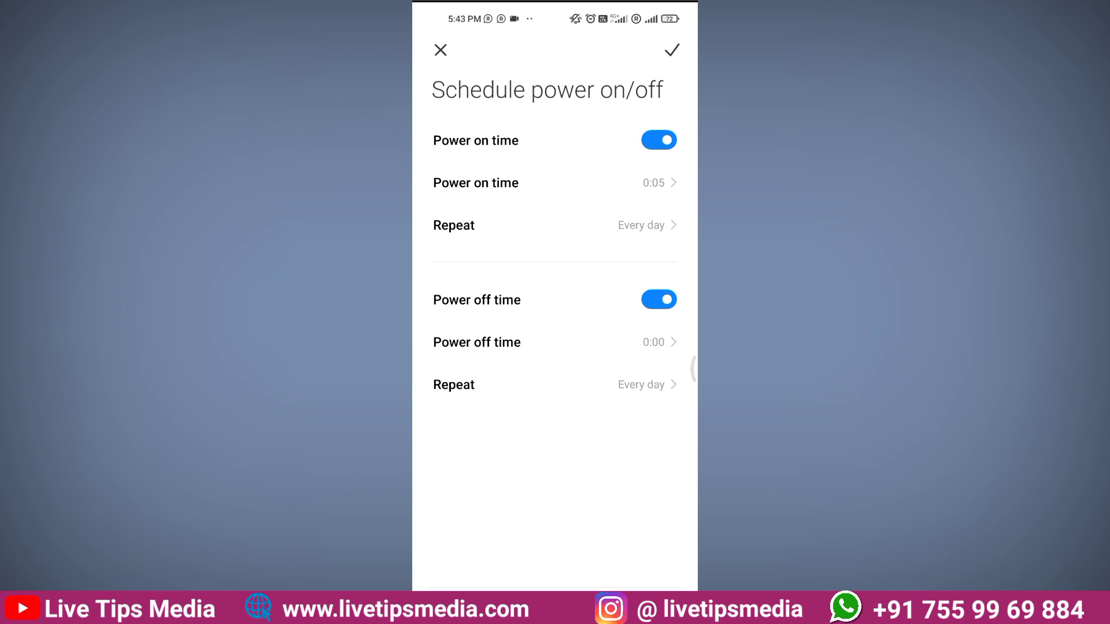
# Set the schedule's Repeat option to Every day.
pyautogui.click(454, 385)
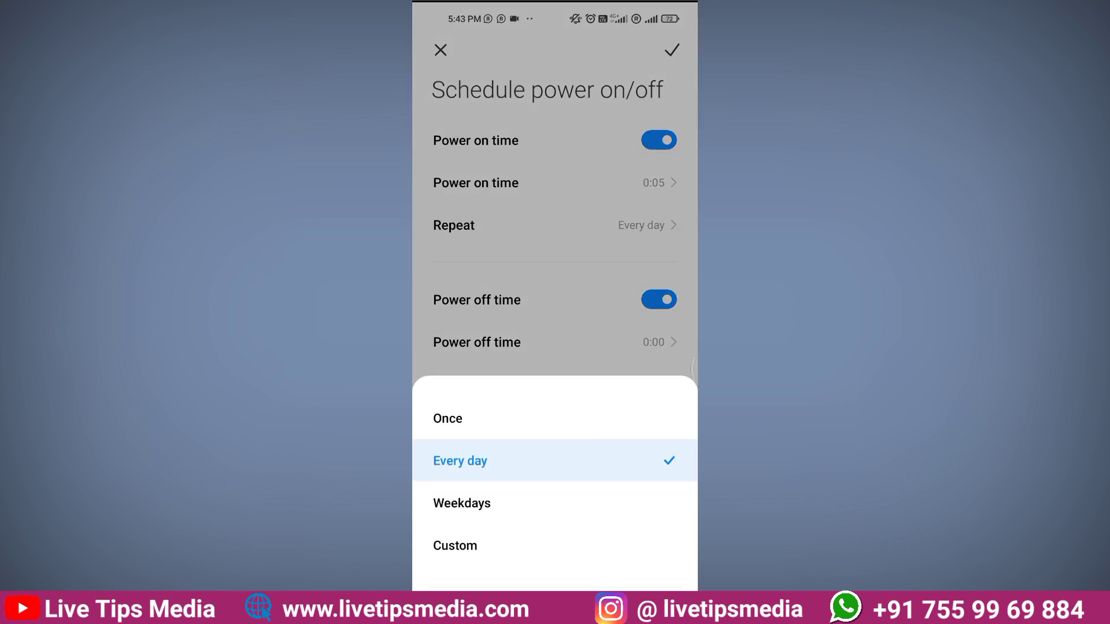
pyautogui.click(459, 461)
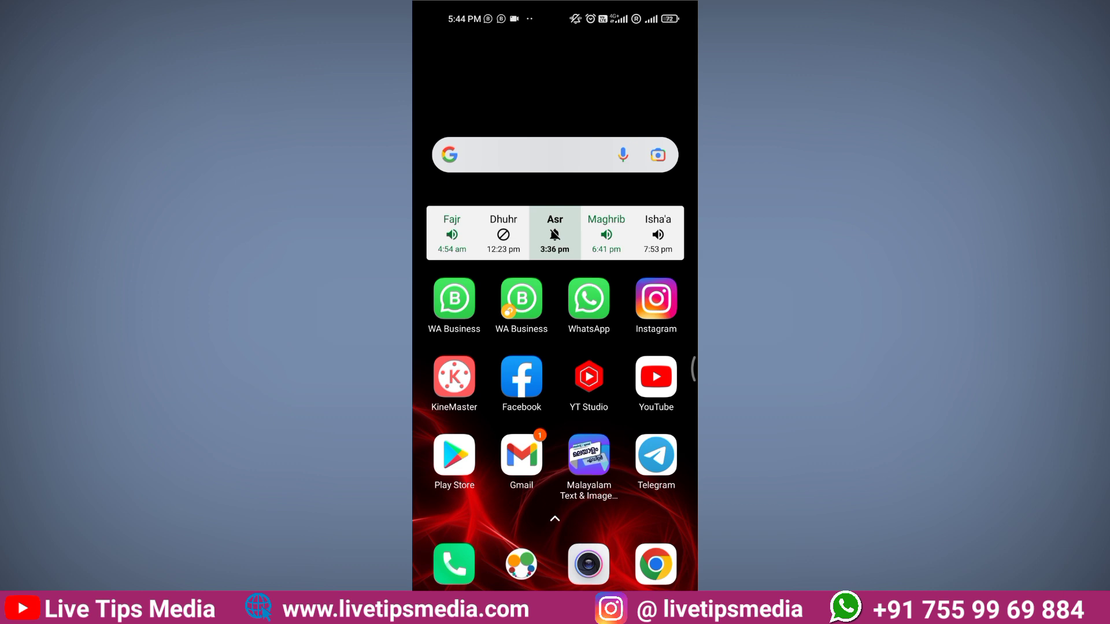
# Open the app drawer and scroll its alphabetical list toward the W–Y apps.
pyautogui.moveTo(555, 519); pyautogui.dragTo(555, 232)
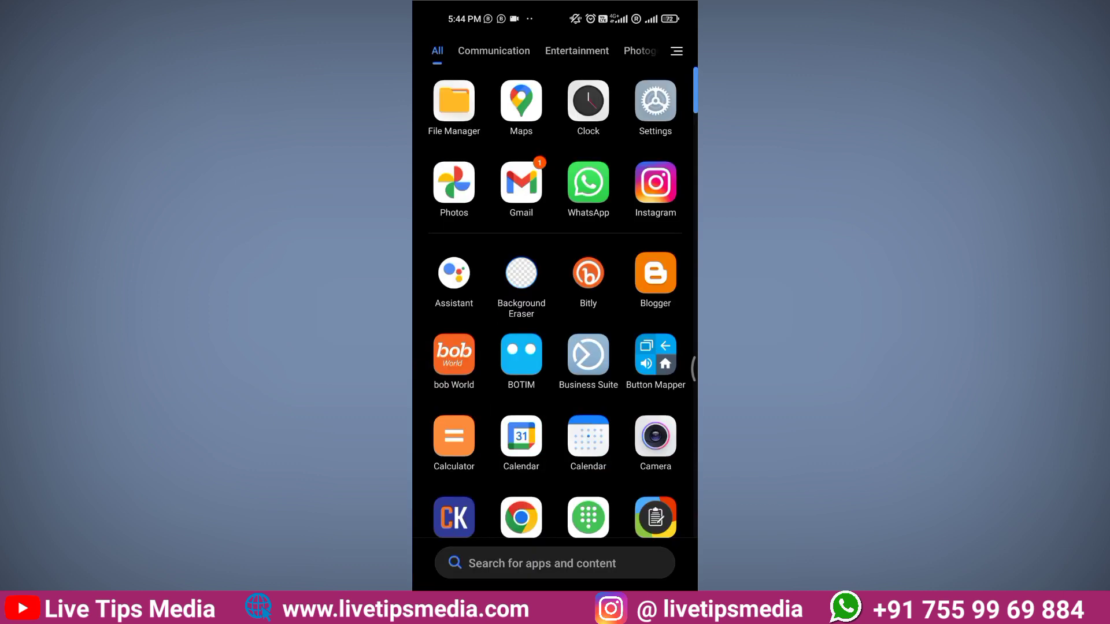
pyautogui.click(555, 562)
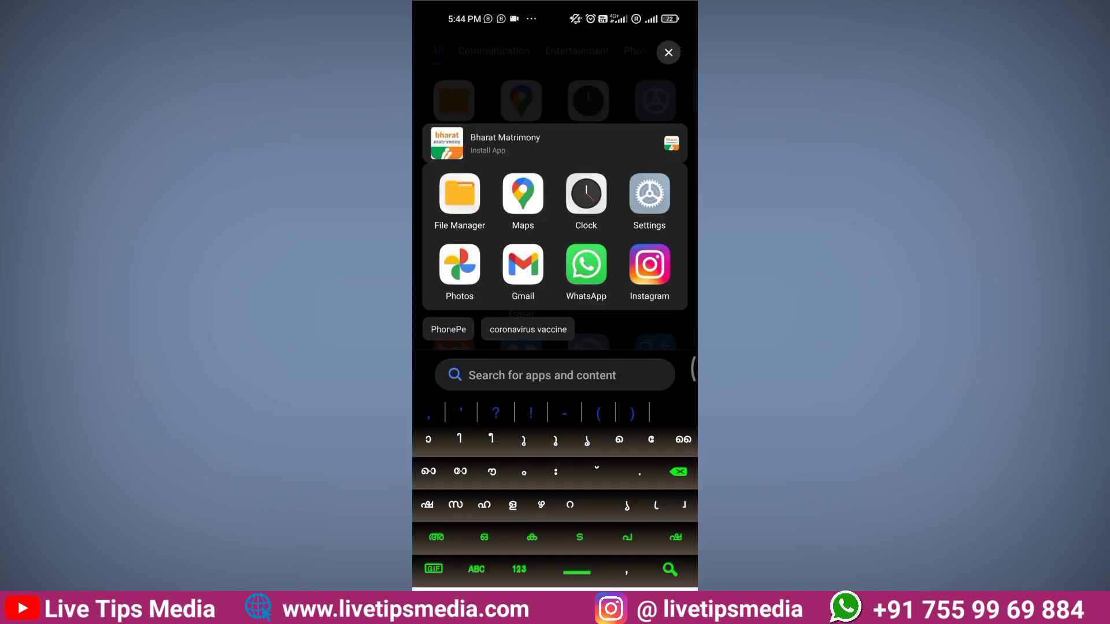
pyautogui.press('Escape')
pyautogui.scroll(-10, 554, 301)
pyautogui.scroll(-5, 555, 307)
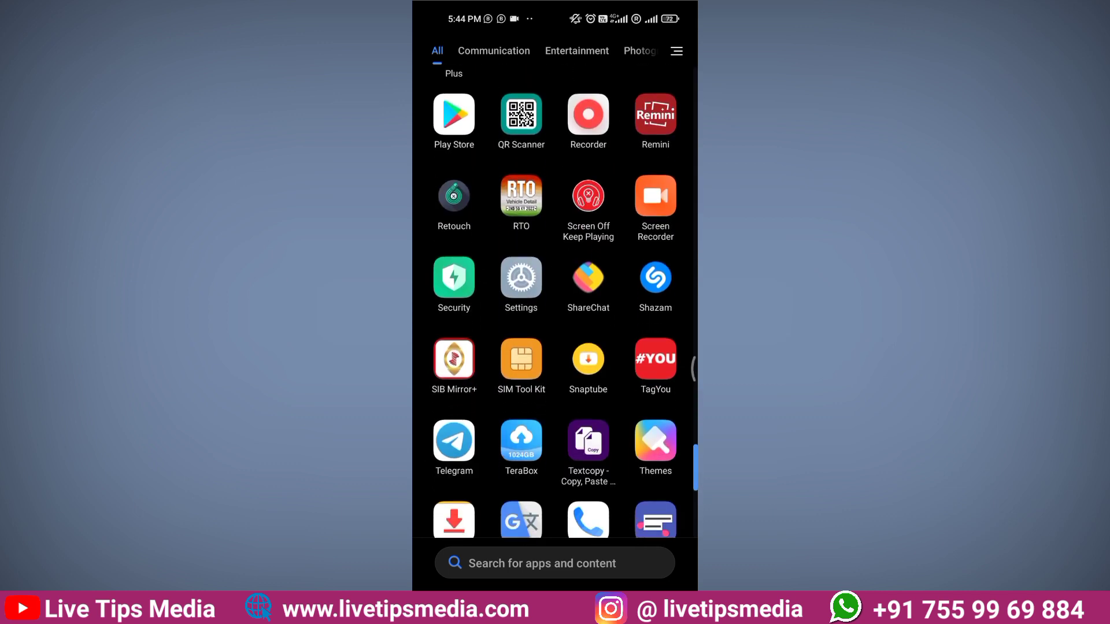
pyautogui.scroll(-3, 554, 301)
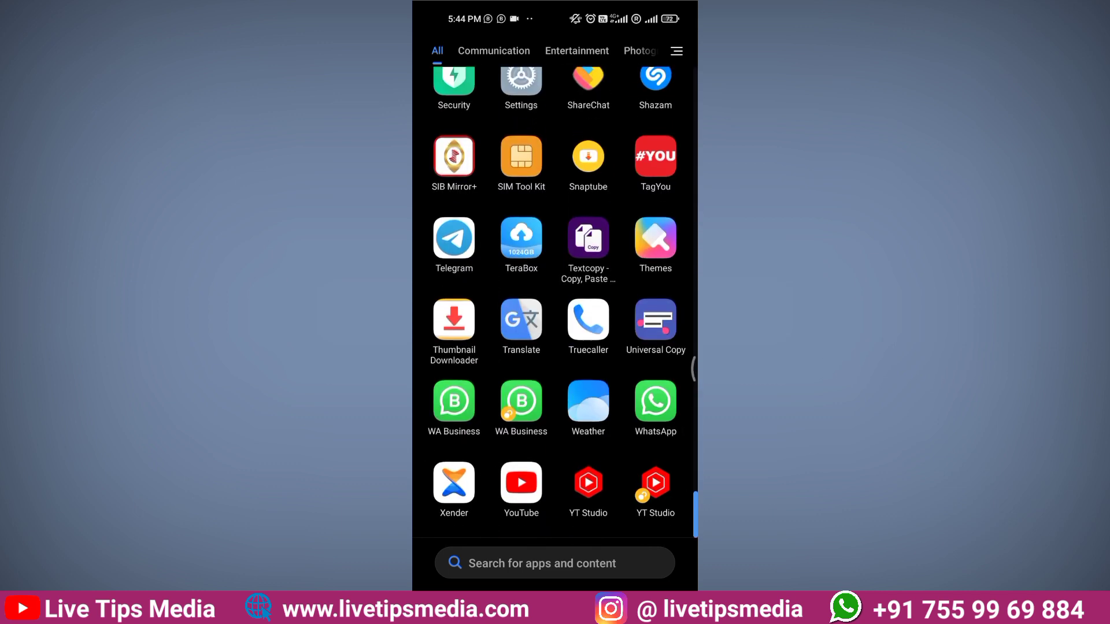